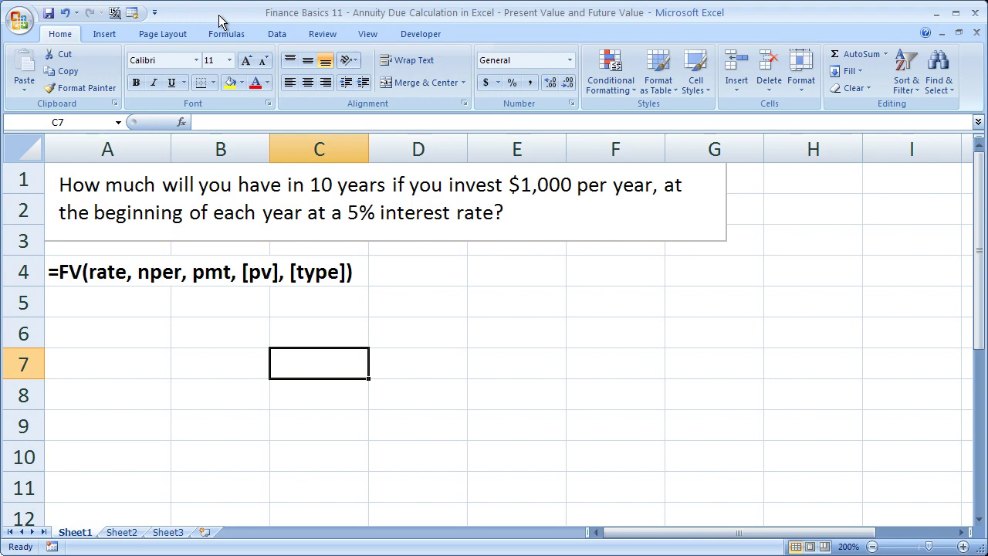
- Examine the FV function syntax in cell A4, highlighting it across columns A to C
key("Up")
key("Up")
key("Up")
key("Left")
key("Left")
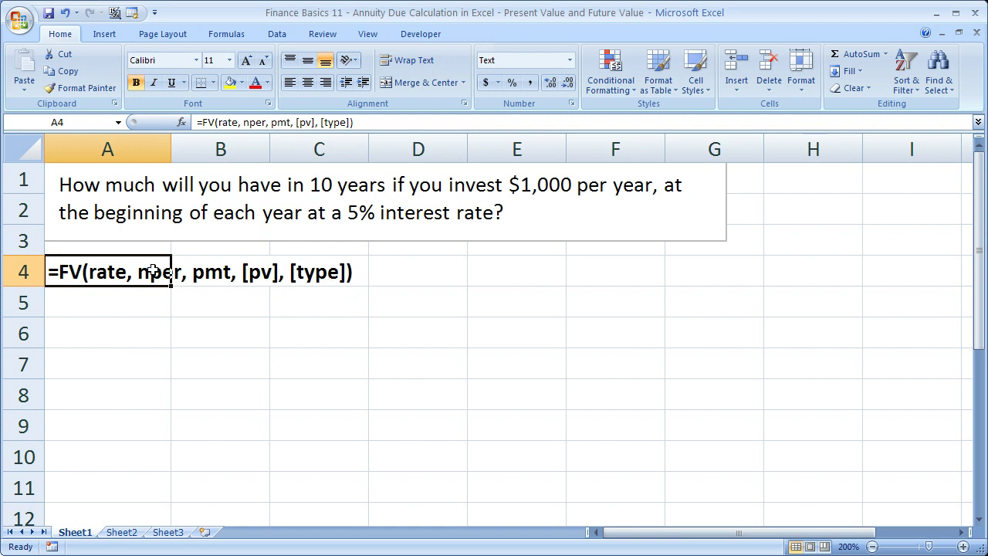
left_click_drag(154, 276, 312, 270)
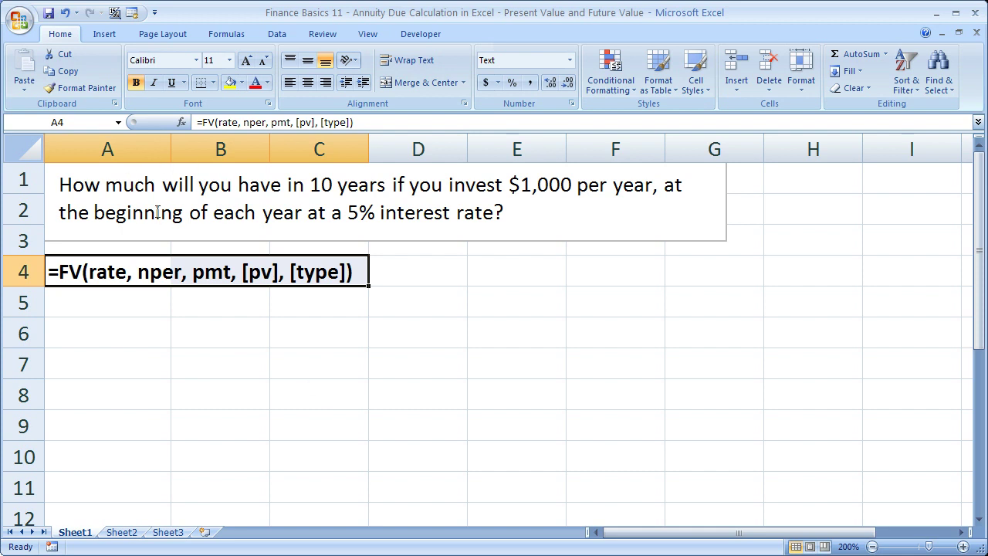
- Write the annuity due future value formula =fv(.05,10,1000,,1) in cell A6, leaving the pv argument empty
left_click(107, 333)
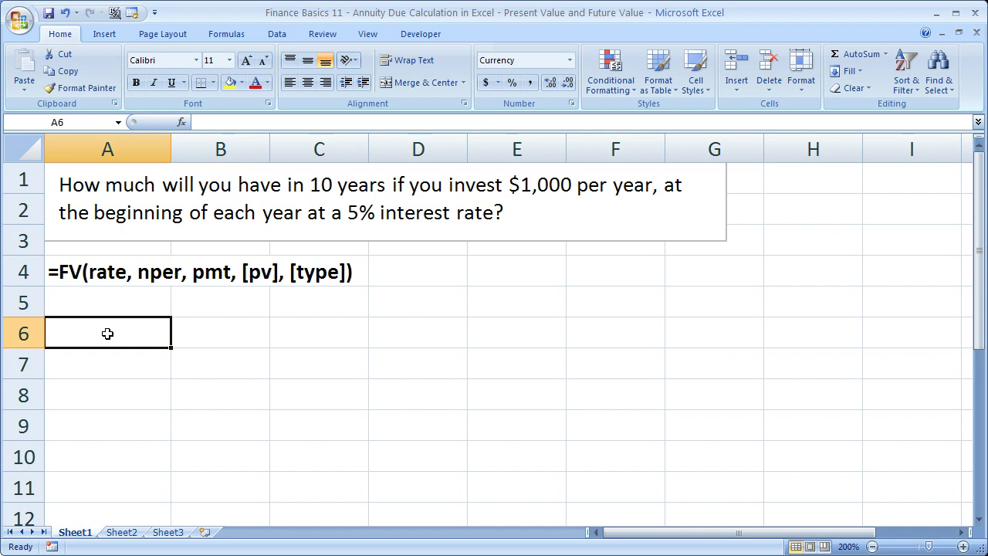
type("=")
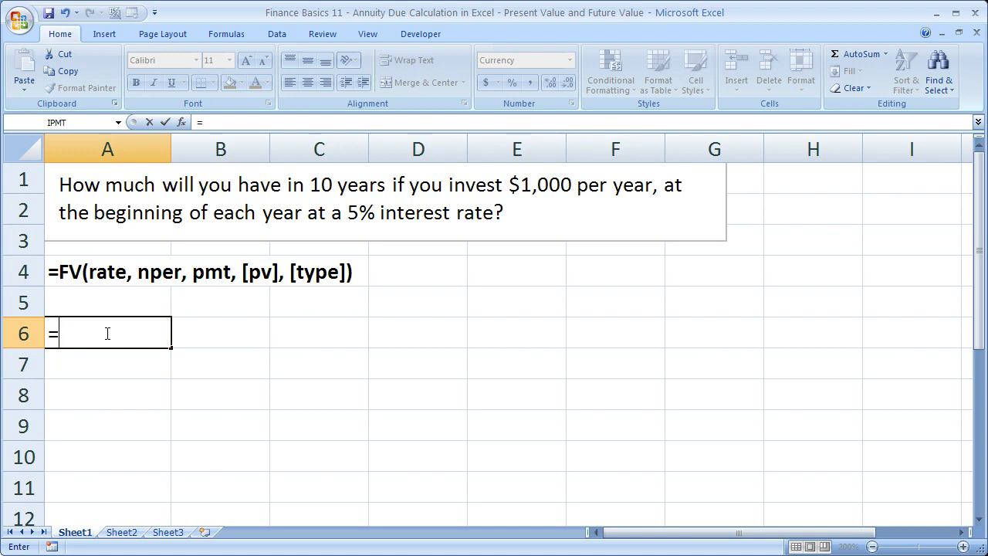
type("fv(")
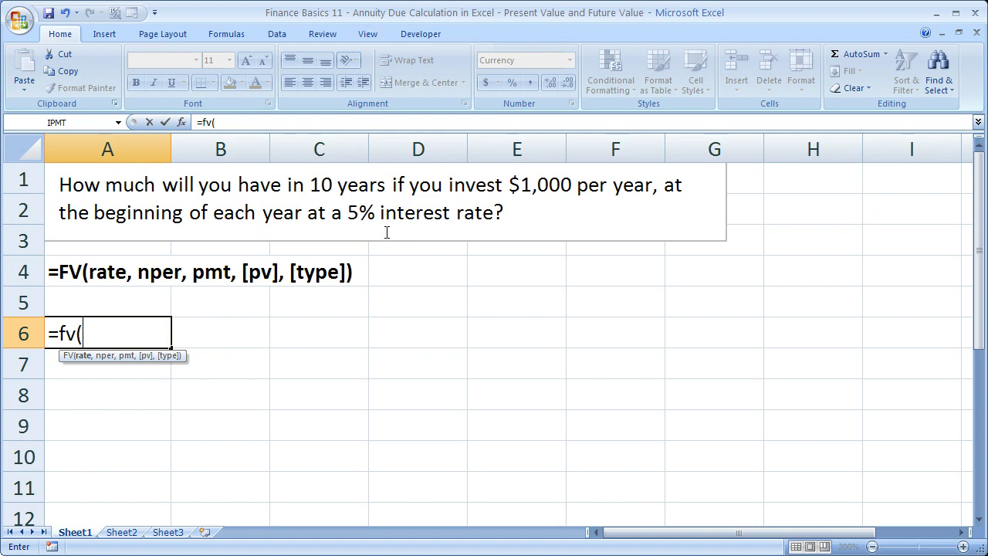
type(".05,")
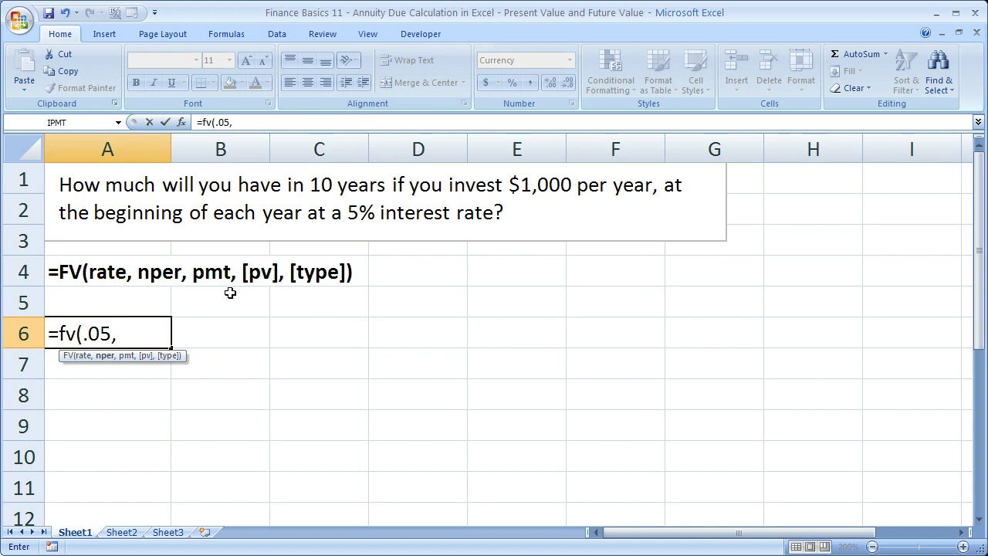
type("10,")
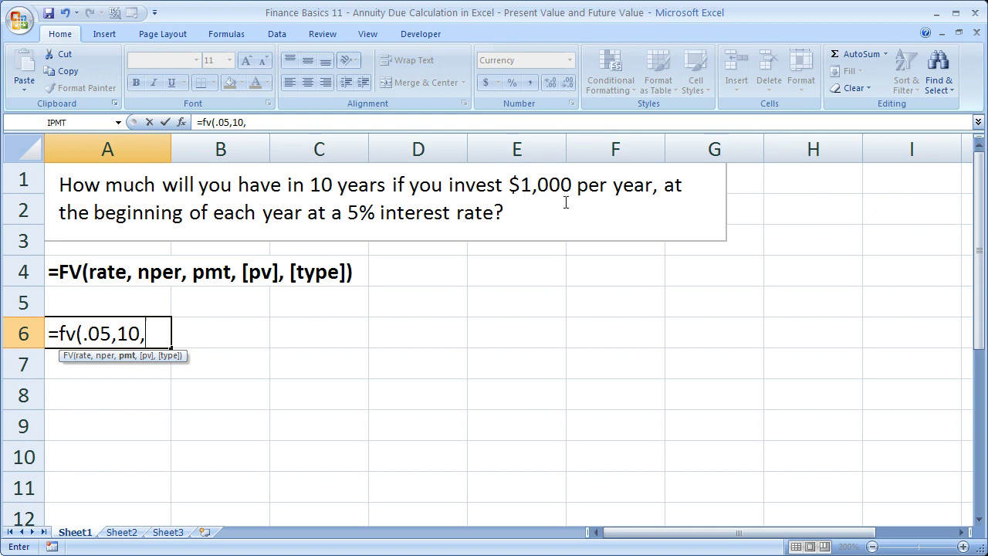
type("1000")
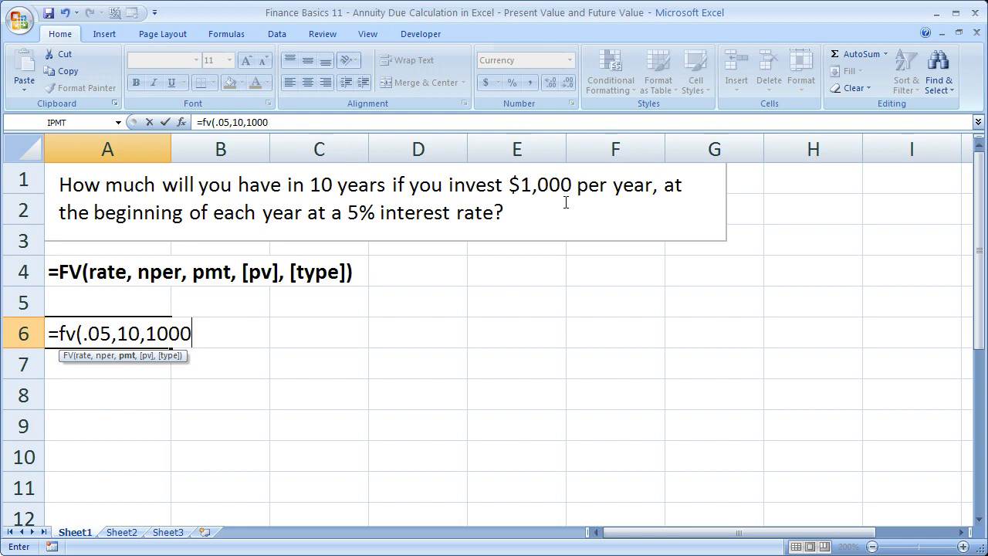
type(",0")
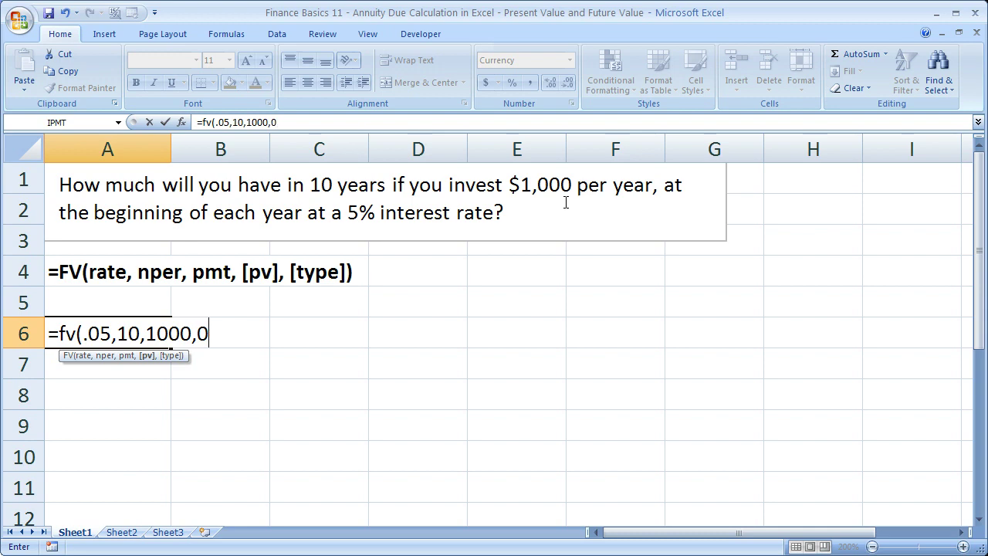
key("BackSpace")
type(",")
type("1")
type(")")
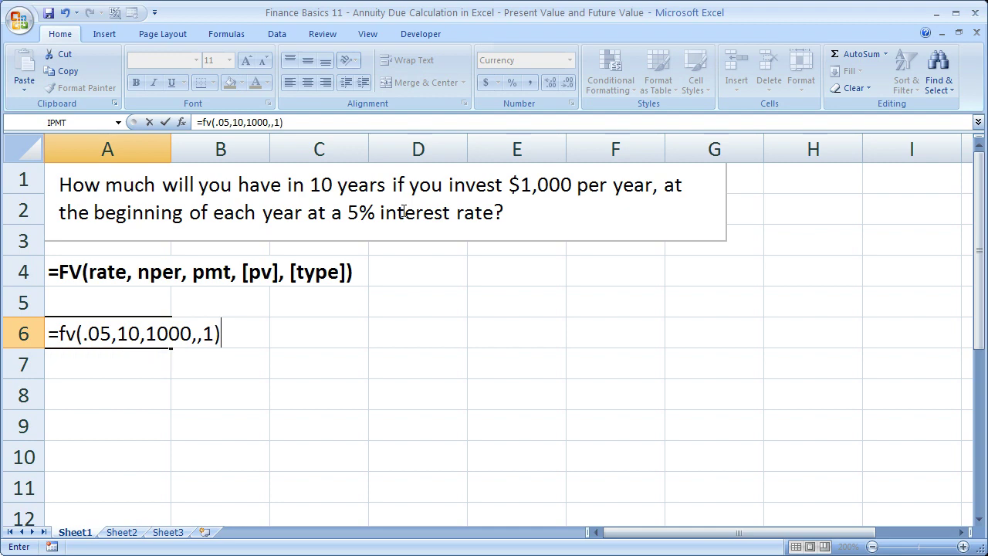
- Negate the FV function in A6 with a minus sign after the equals sign and commit the formula
left_click(60, 334)
type("-")
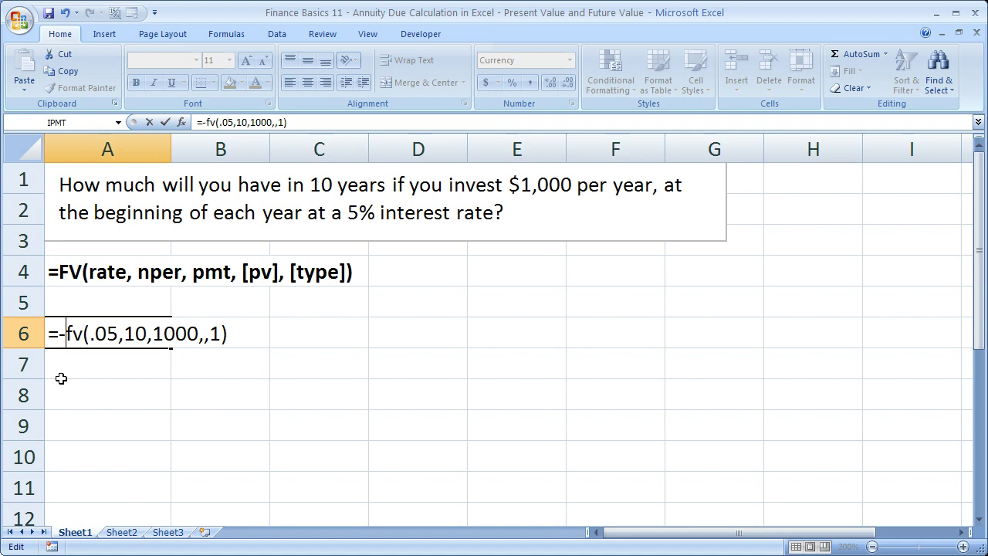
key("Return")
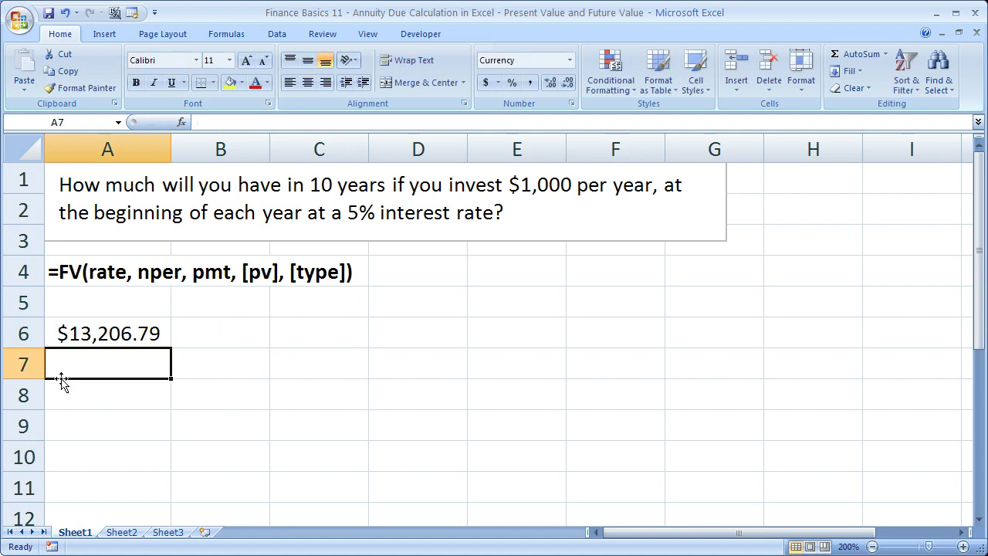
- Set the type argument of the FV formula in A6 to 0 for end-of-year payments
left_click(91, 337)
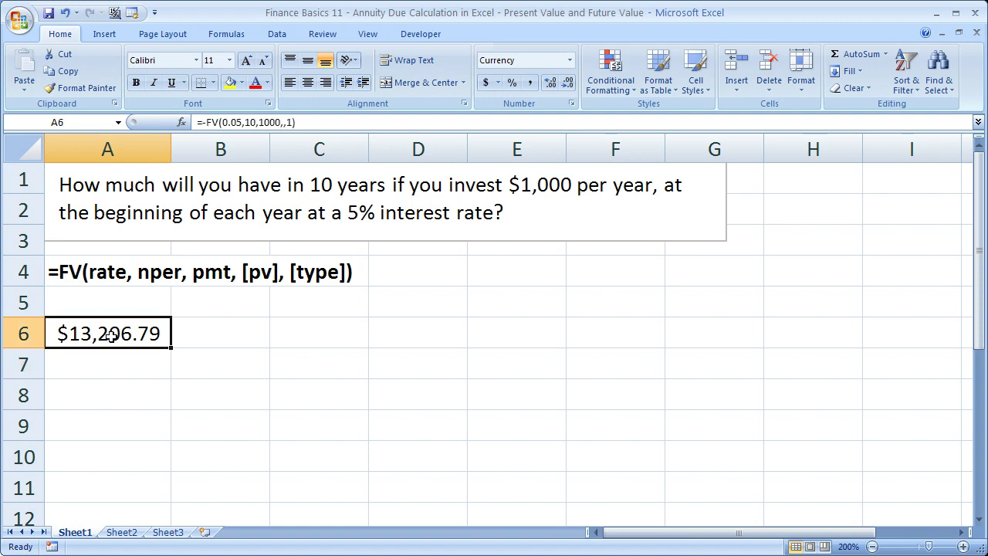
double_click(101, 335)
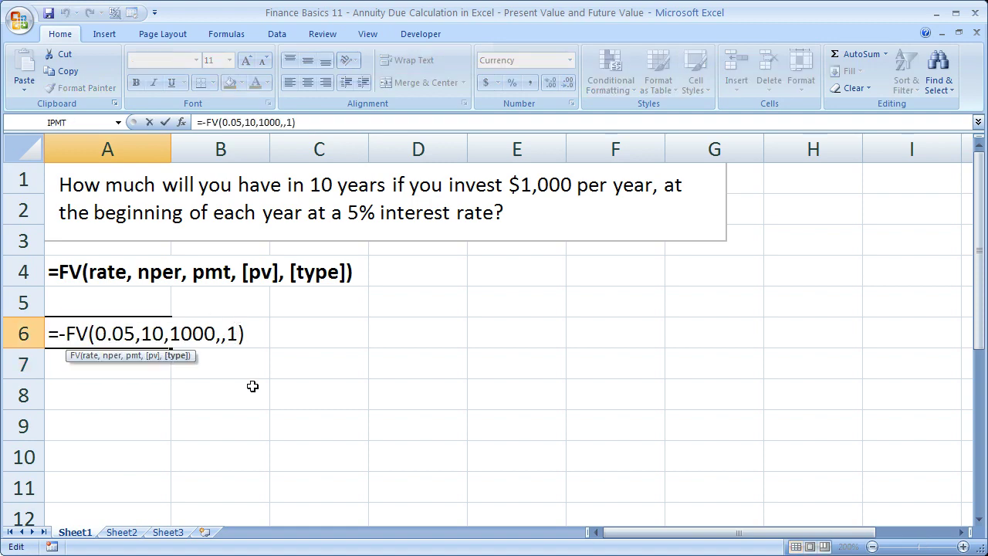
key("BackSpace")
type("0")
key("Return")
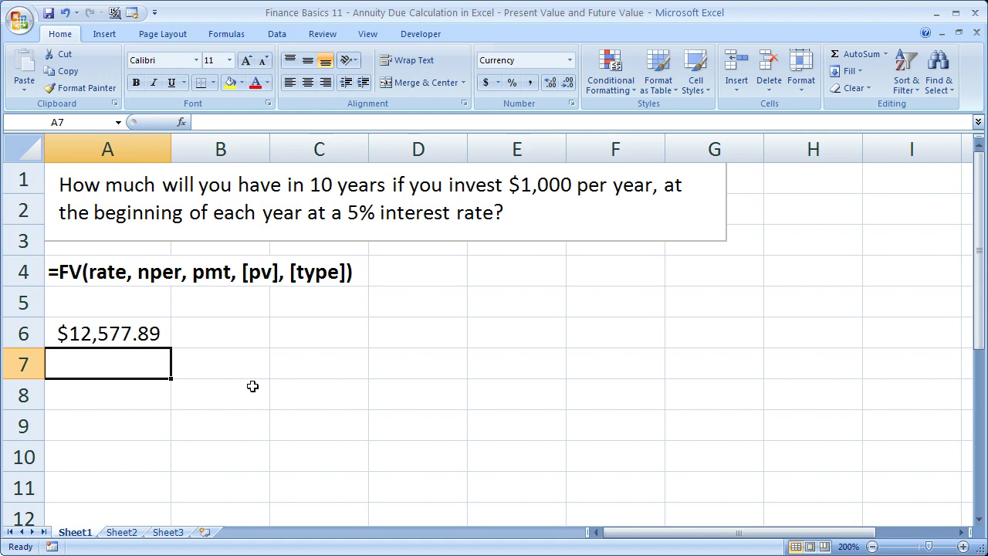
- Set the type argument of the FV formula in A6 back to 1 and review its arguments
double_click(153, 335)
left_click(231, 334)
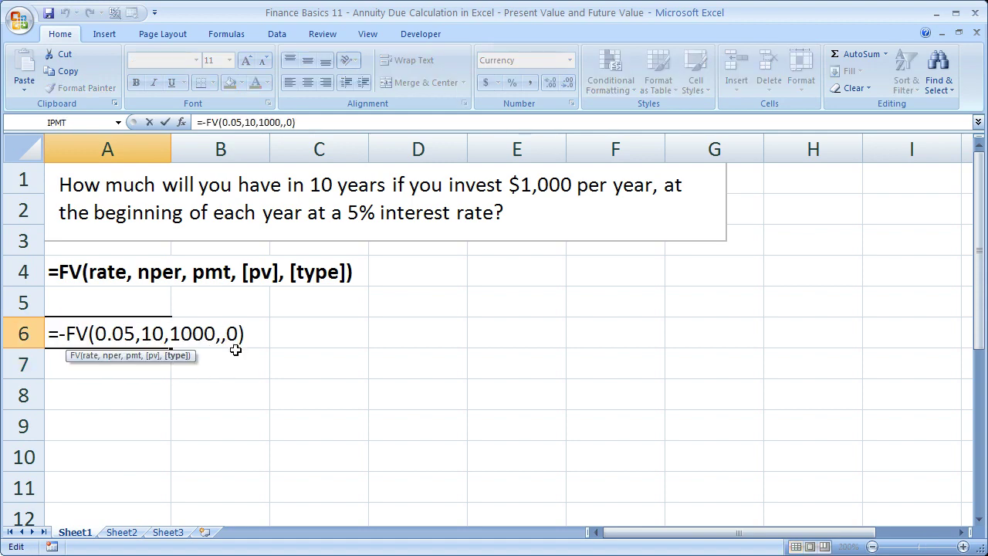
key("BackSpace")
type("1")
key("Return")
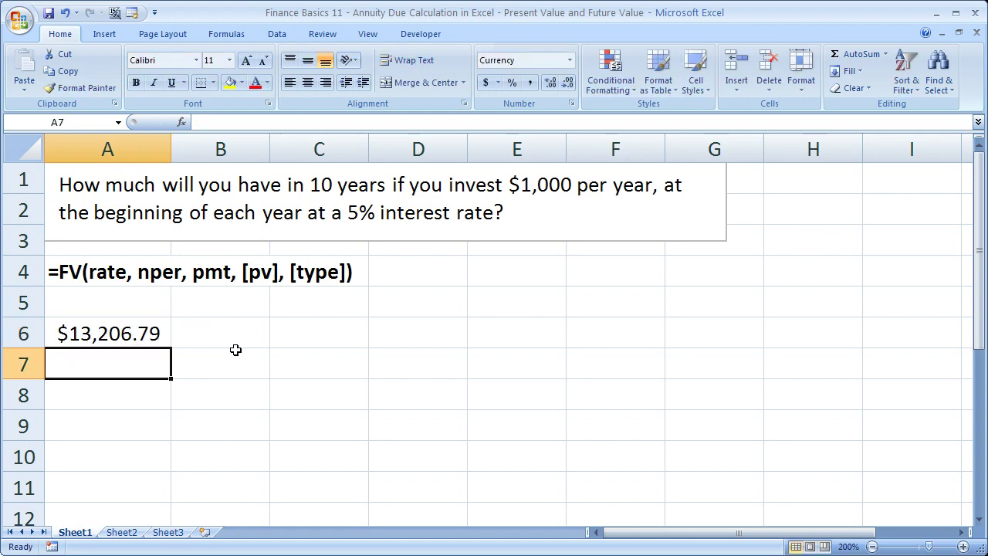
double_click(133, 337)
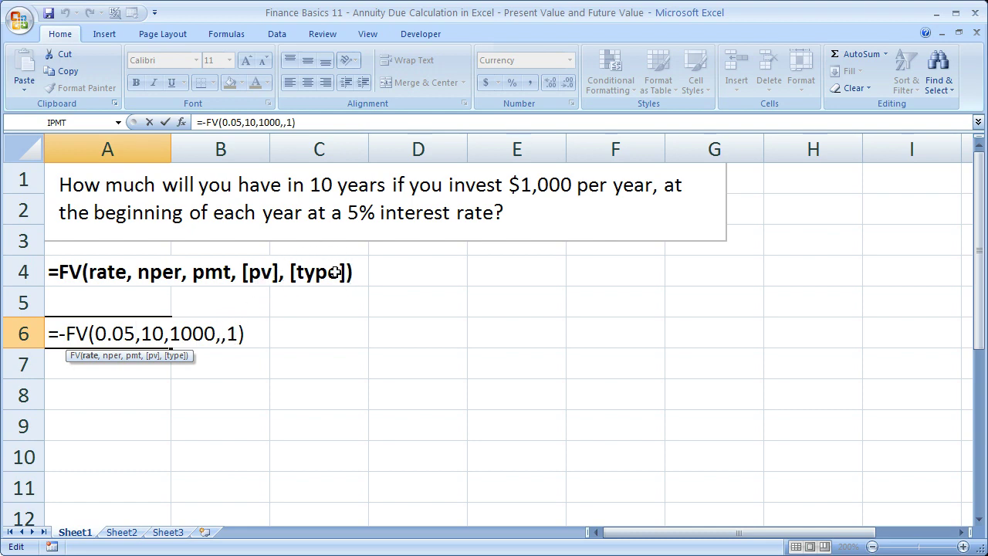
key("ctrl+Return")
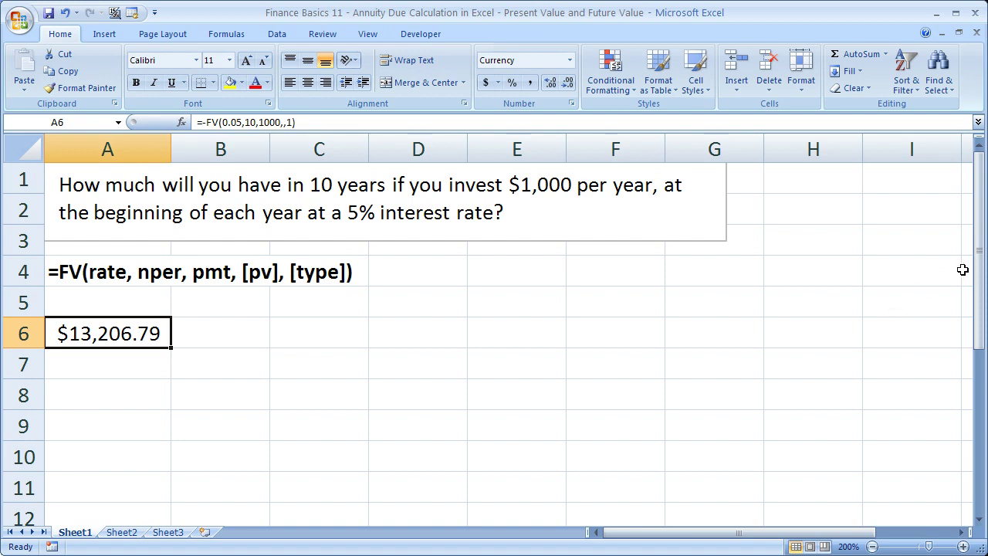
- Examine the present value problem in rows 13 to 15 and the PV function syntax in A16
left_click_drag(979, 276, 971, 466)
left_click(979, 519)
left_click(978, 519)
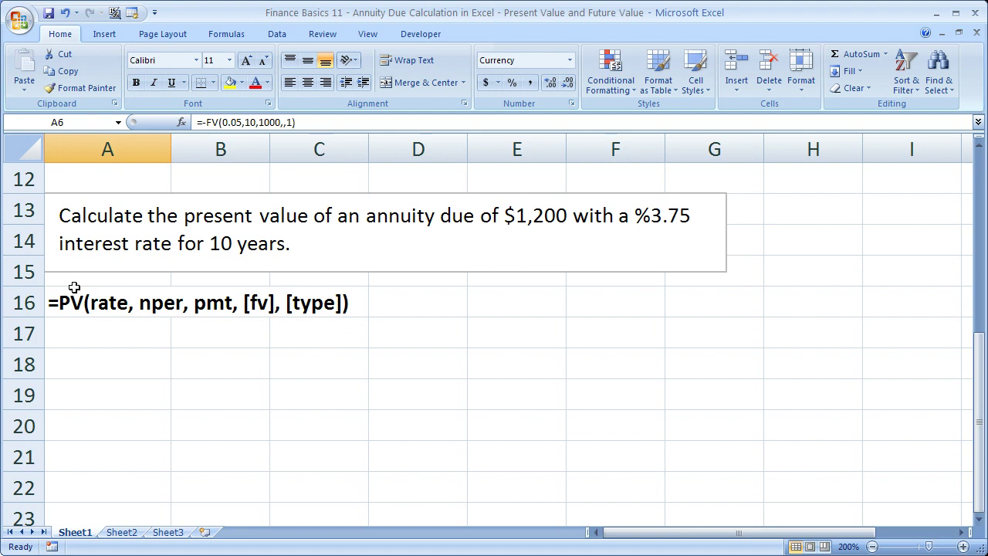
left_click_drag(62, 303, 321, 309)
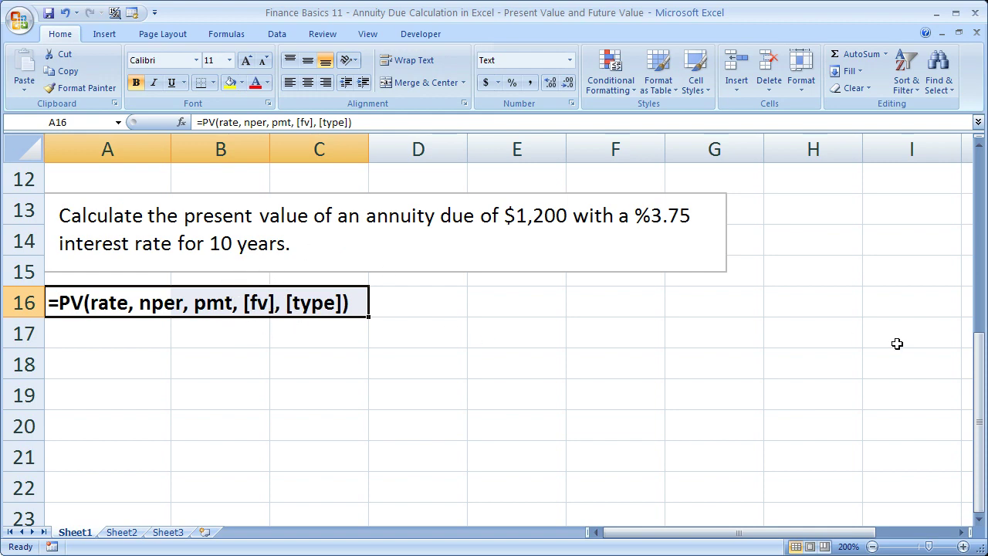
left_click_drag(978, 379, 971, 227)
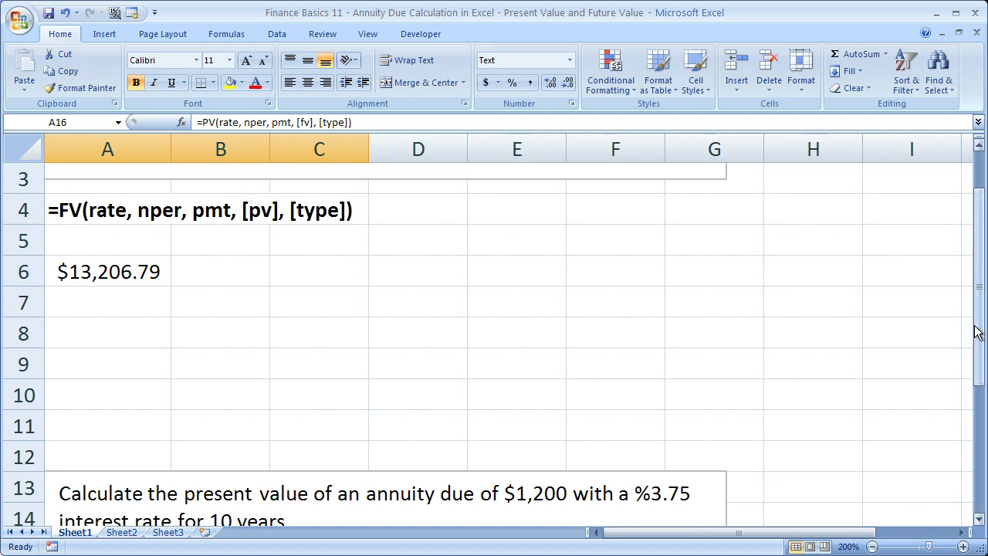
left_click_drag(978, 332, 968, 459)
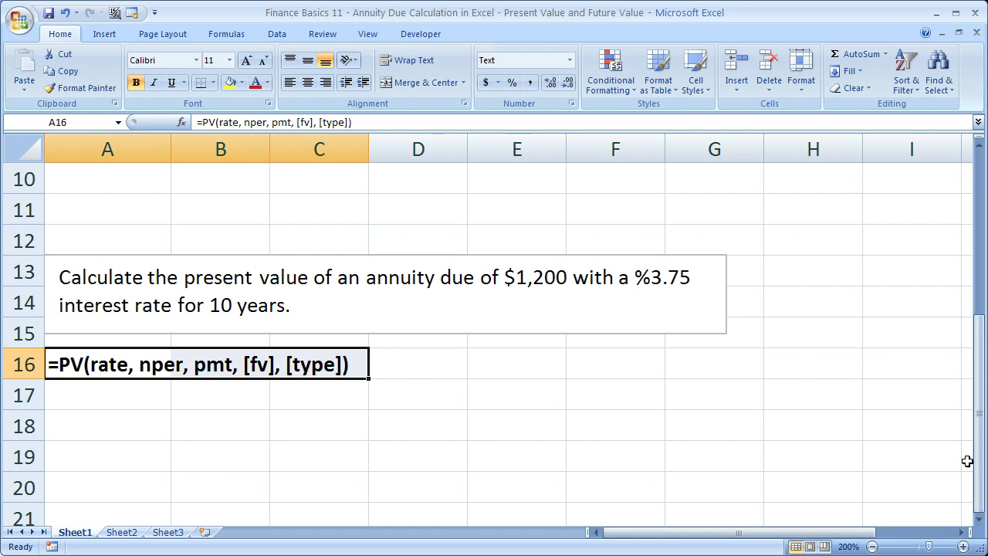
left_click(981, 522)
left_click(981, 522)
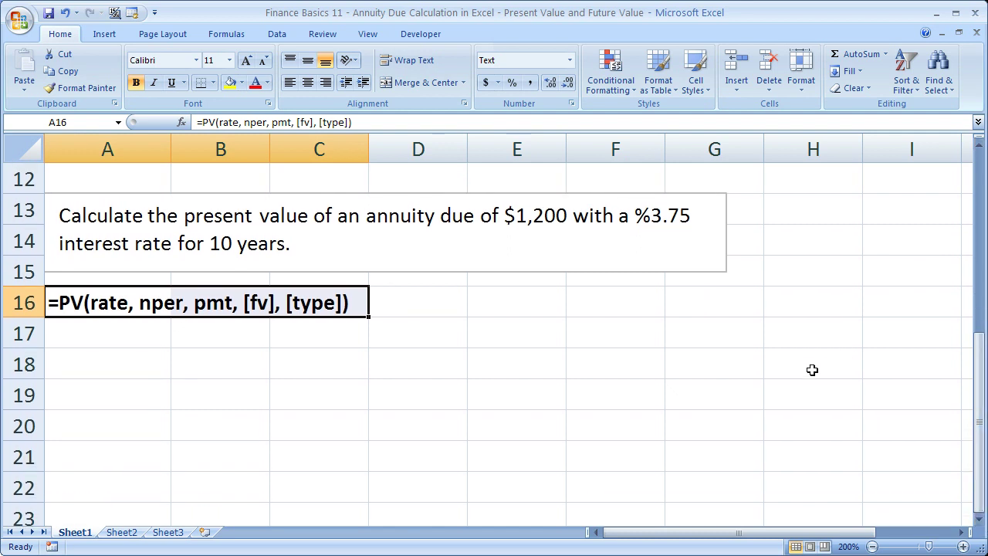
left_click(981, 522)
- Write the annuity due present value formula =pv(.0375,10,1200,,1) in cell A18, leaving the fv argument empty
left_click(113, 328)
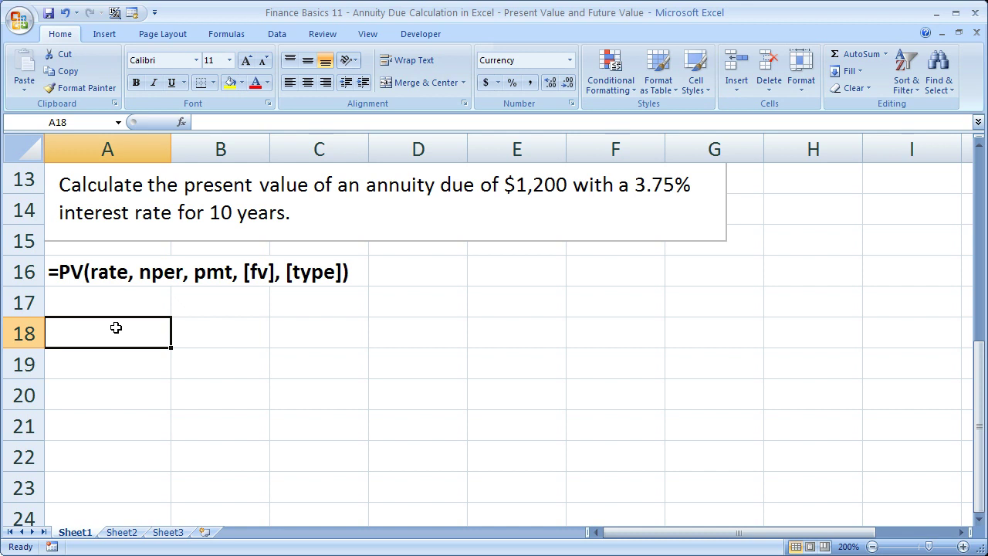
type("=pv(")
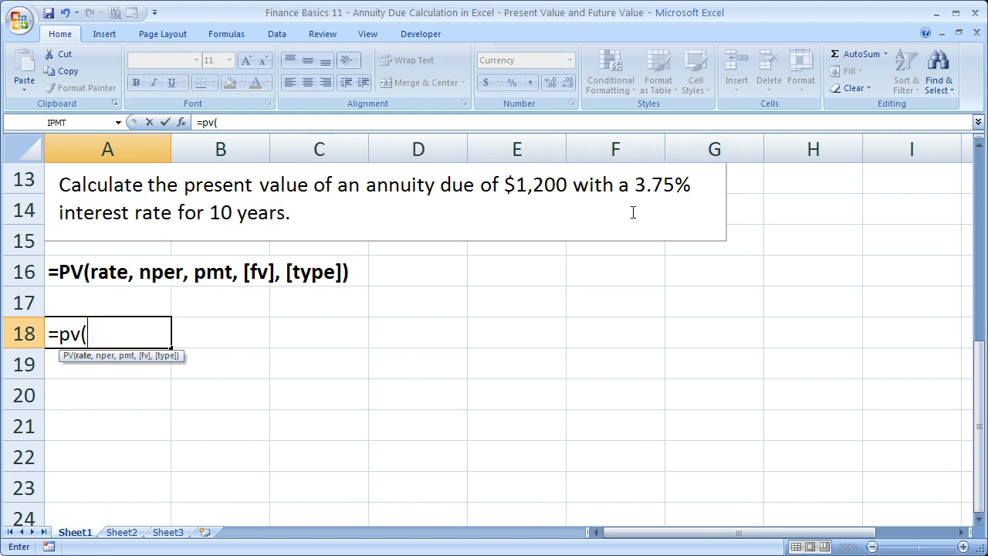
type(".0375")
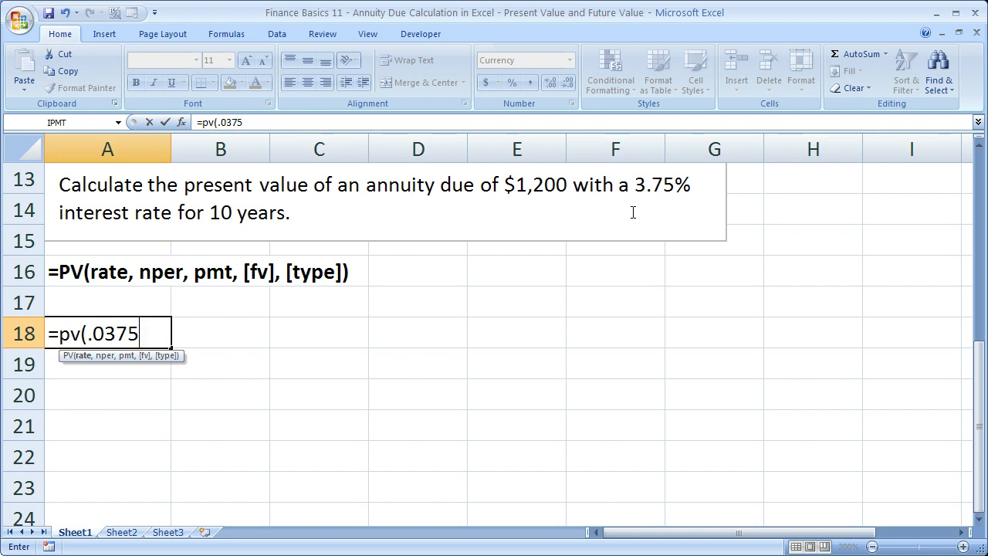
type(",1")
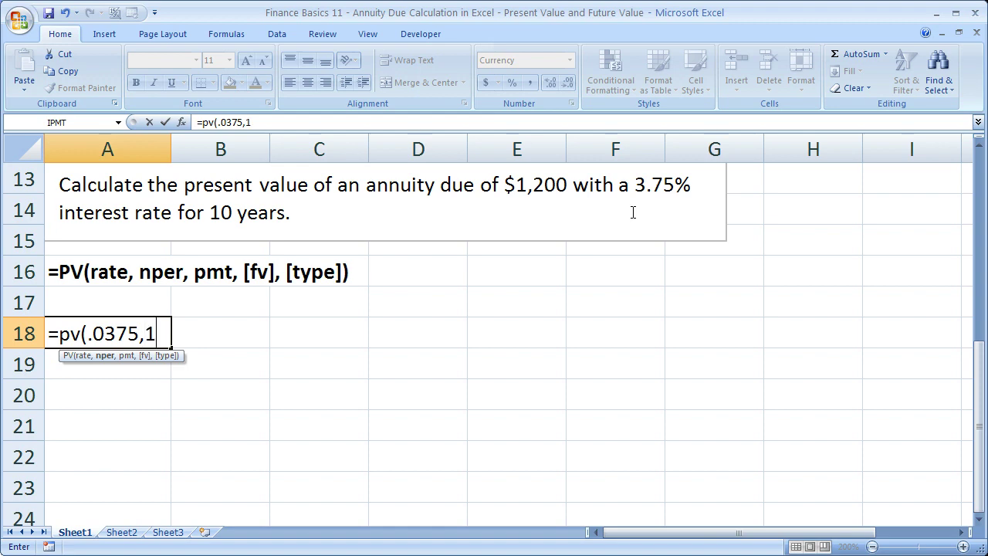
type("0,")
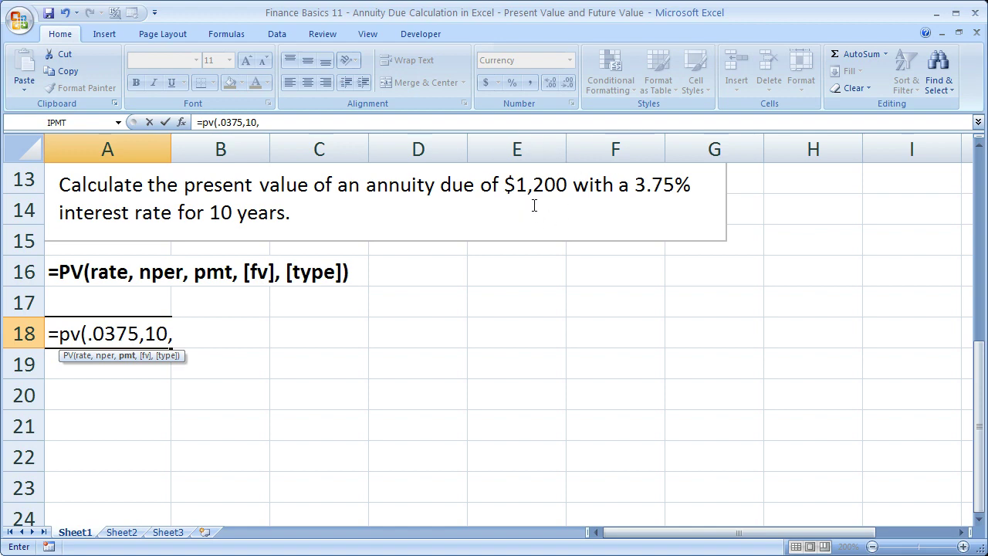
type("1200")
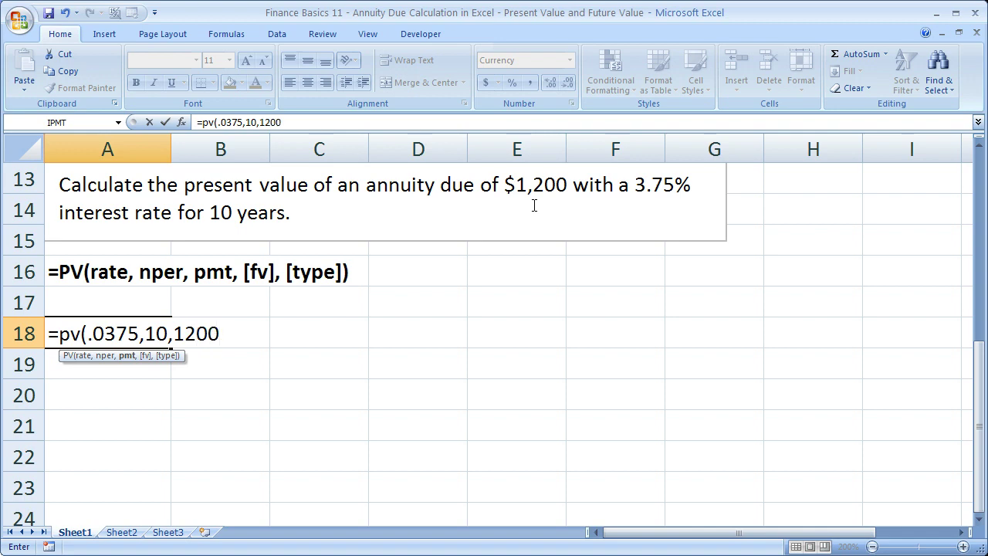
type(",")
type("0")
key("BackSpace")
type(",,")
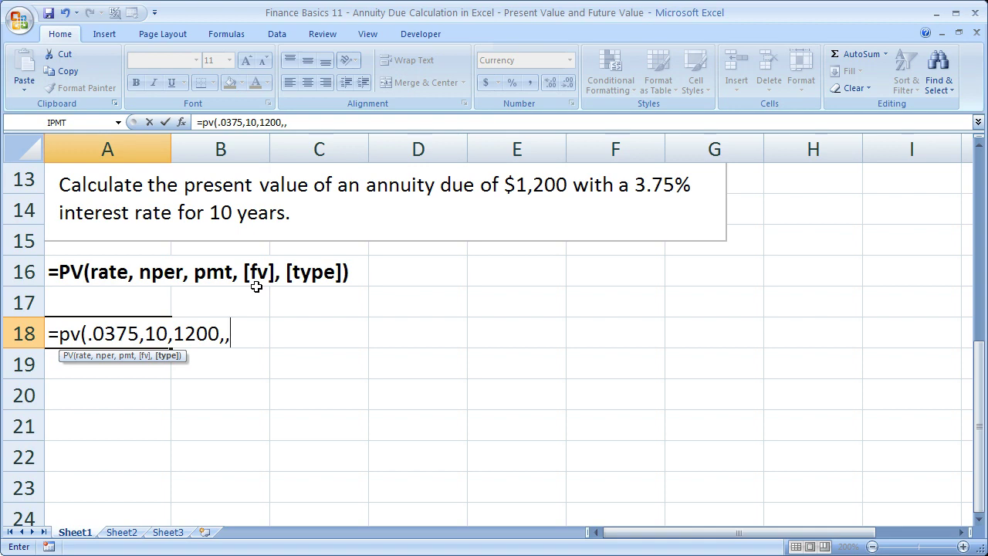
type("1")
type(")")
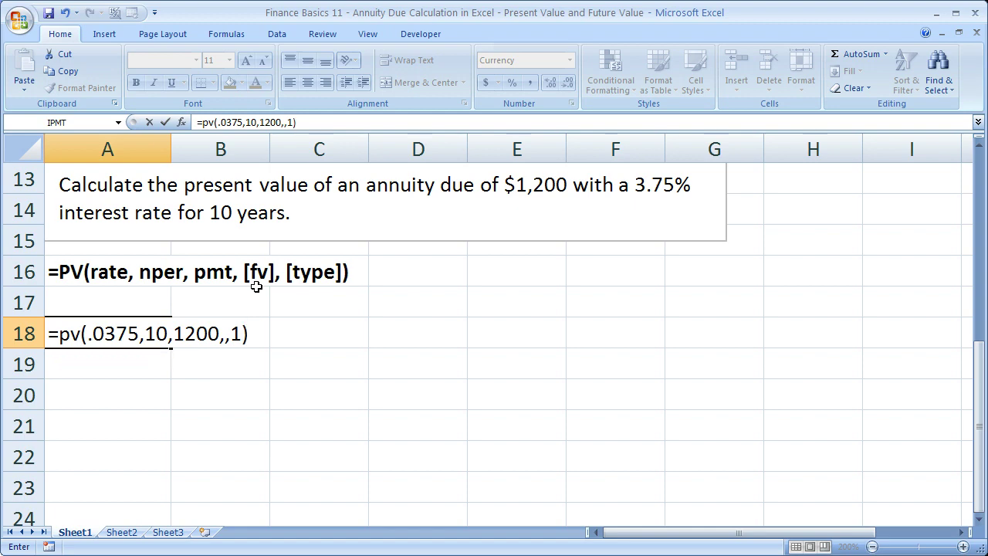
- Negate the PV function in A18 with a minus sign after the equals sign and commit the formula
left_click(59, 334)
type("-")
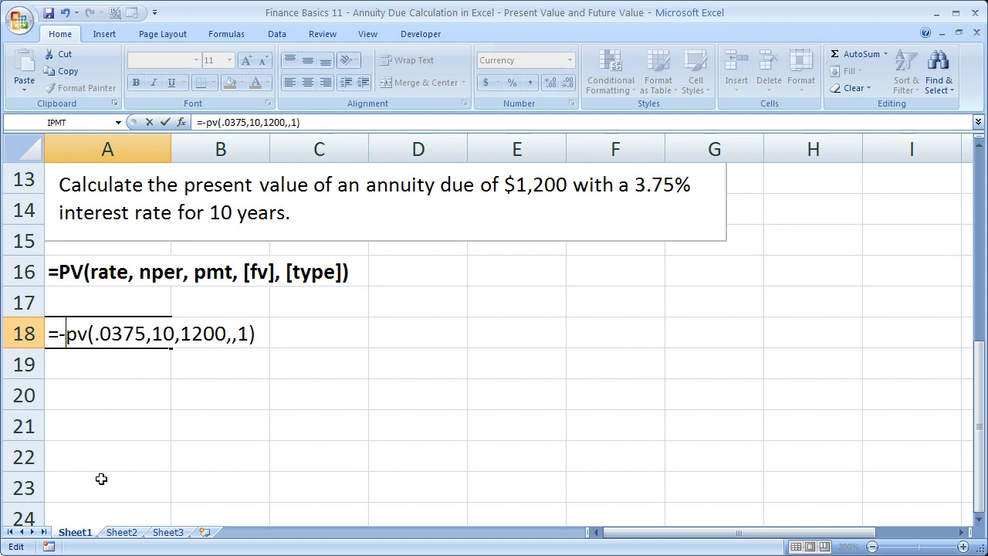
key("Return")
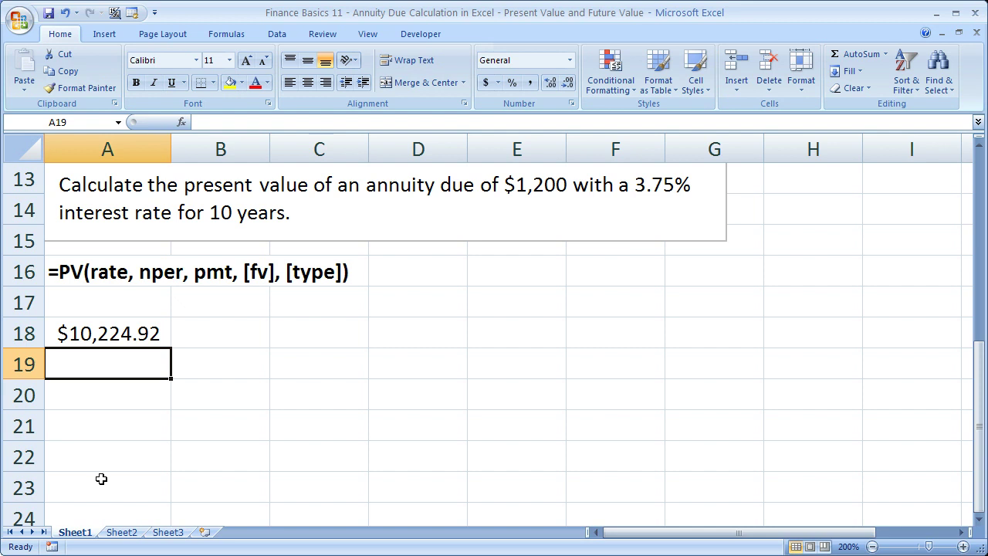
- Review the PV formula in A18, checking its type argument and the skipped fv argument
left_click(124, 332)
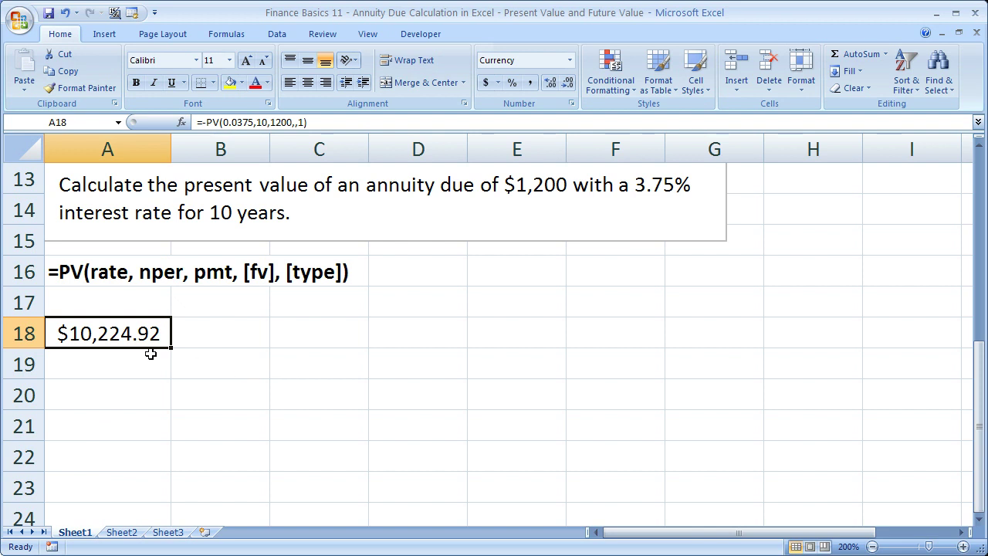
double_click(129, 337)
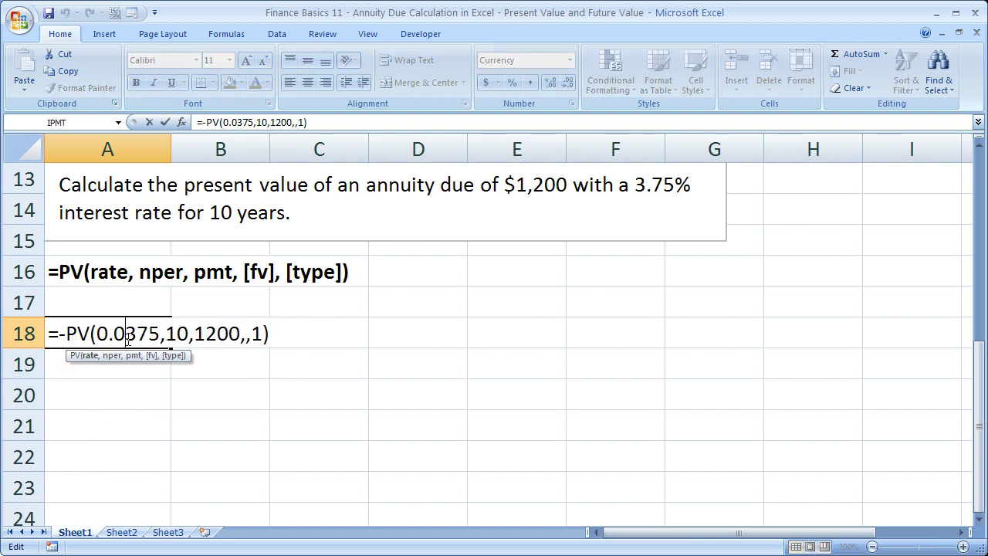
double_click(256, 334)
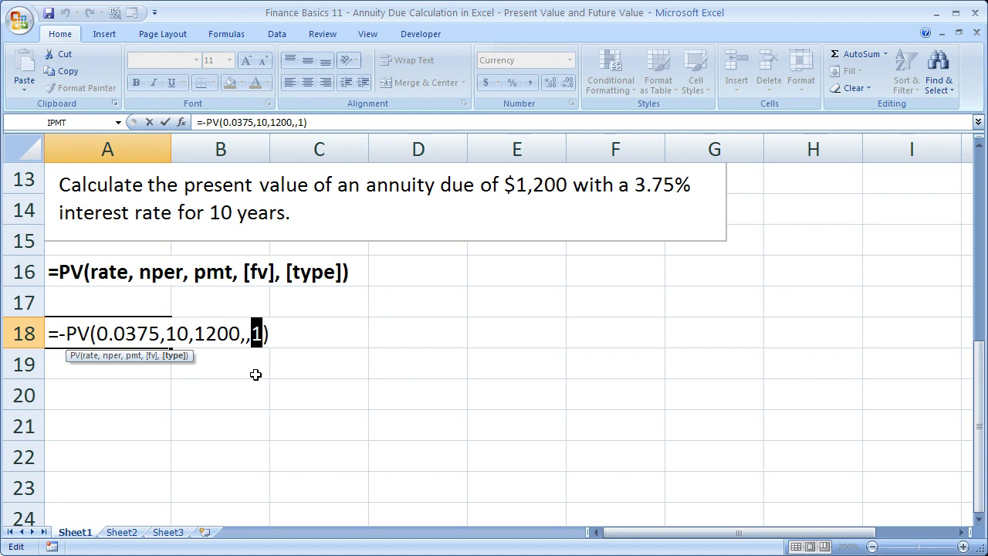
key("Left")
key("Left")
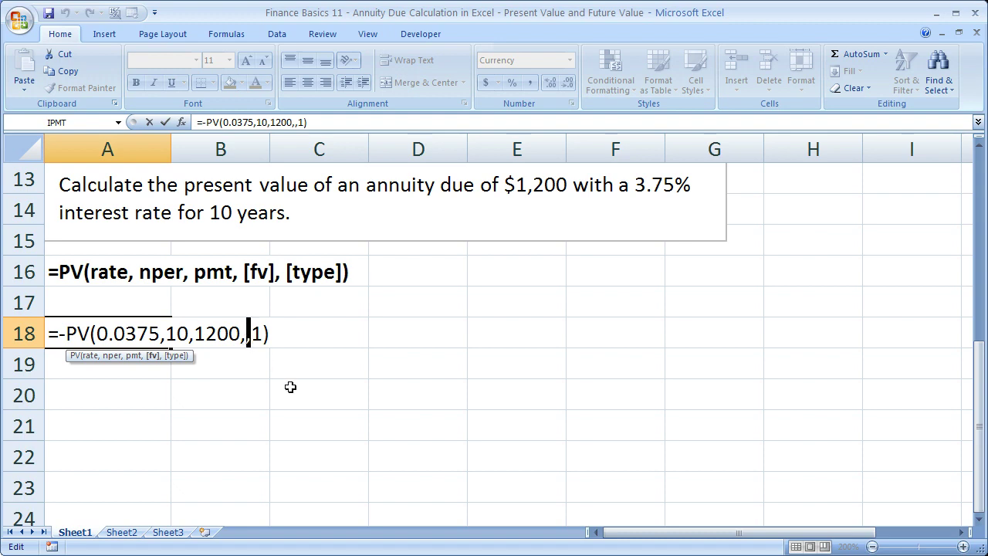
key("shift+Right")
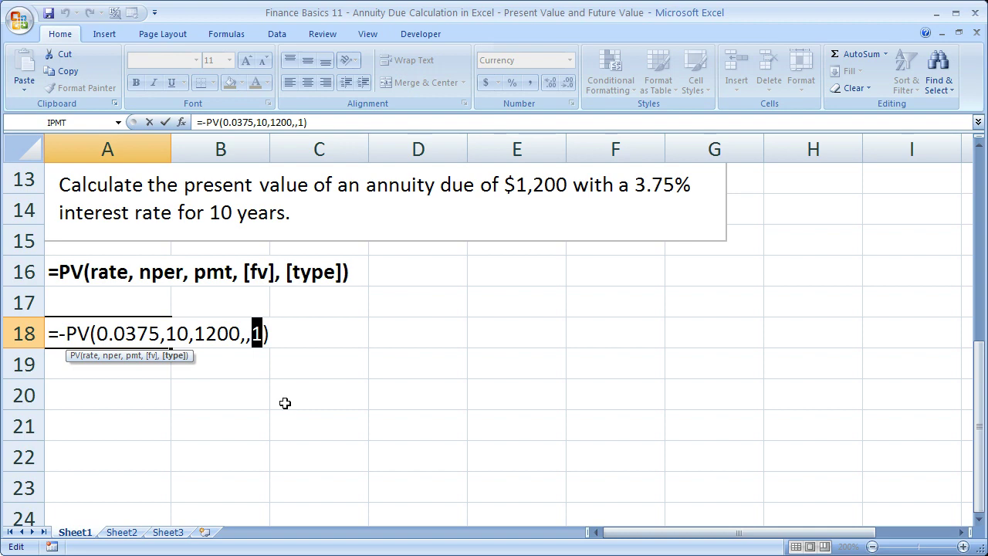
key("ctrl+Return")
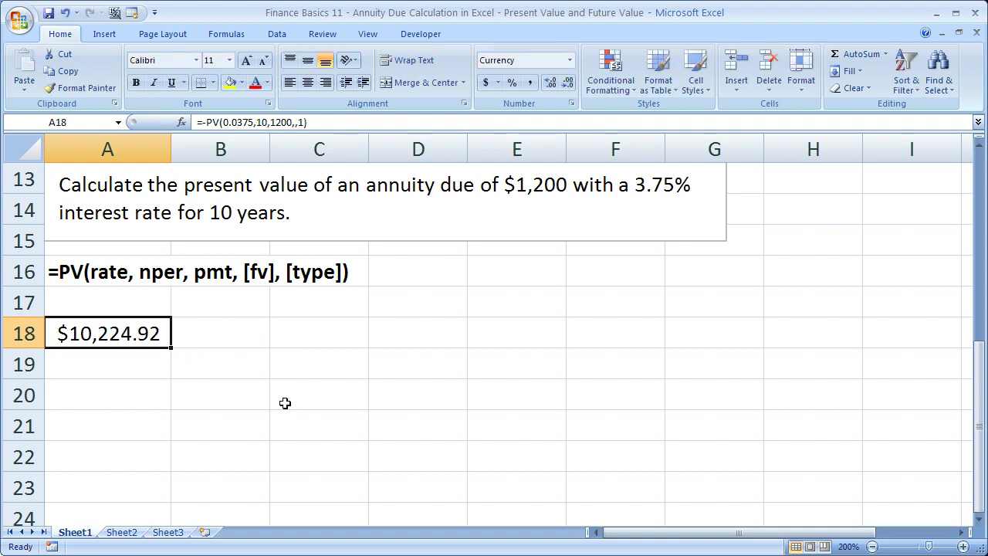